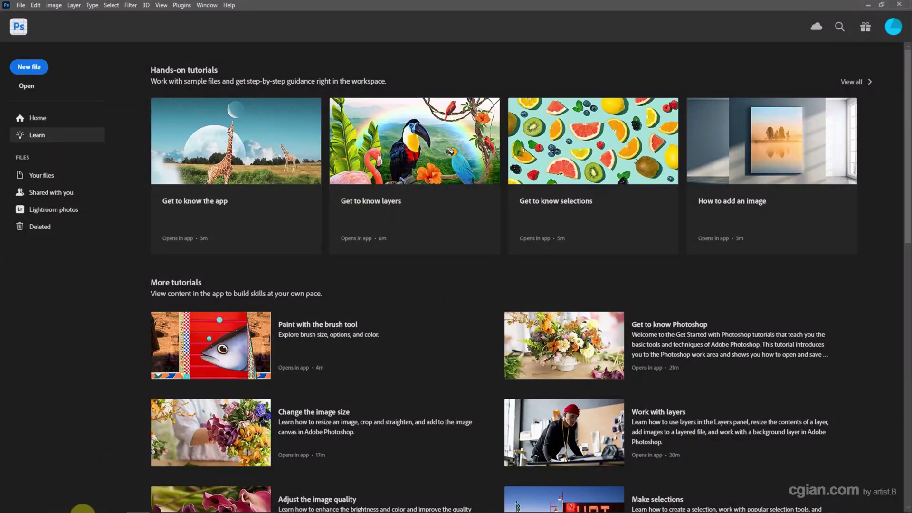
- Switch to Chrome's Stable Diffusion Playground tab with the generated building image
{"action": "left_click", "coordinate": [72, 504]}
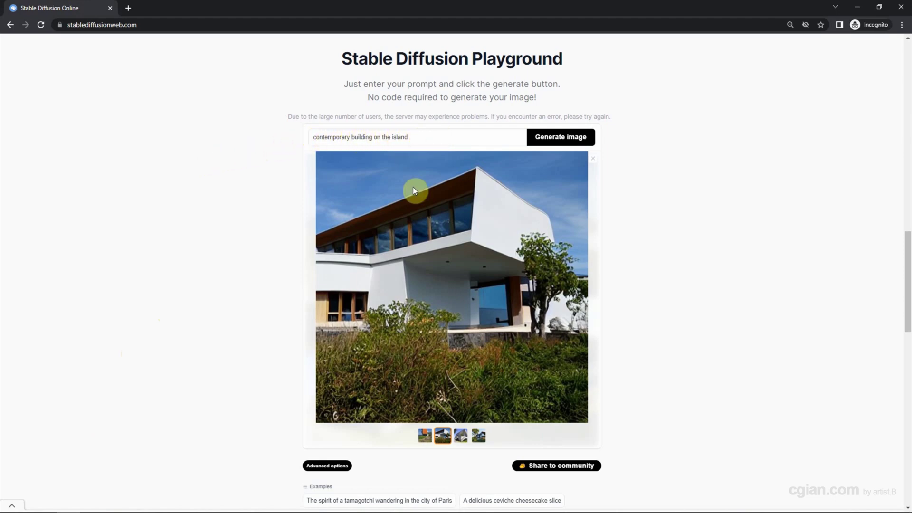
- Copy the generated white-building image with the browser's Copy image option
{"action": "right_click", "coordinate": [557, 199]}
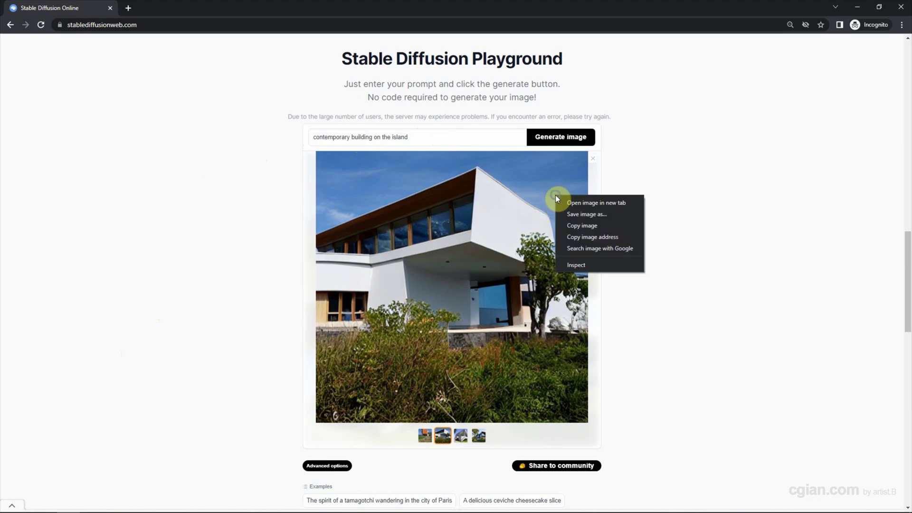
{"action": "left_click", "coordinate": [577, 226]}
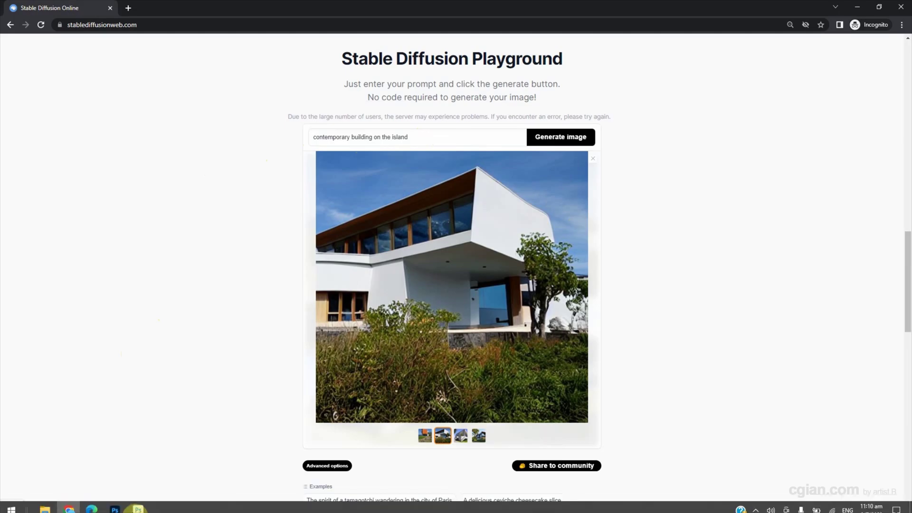
- Create a new 512 × 512 px, 72 ppi document Untitled-1 from the Clipboard preset
{"action": "left_click", "coordinate": [138, 505]}
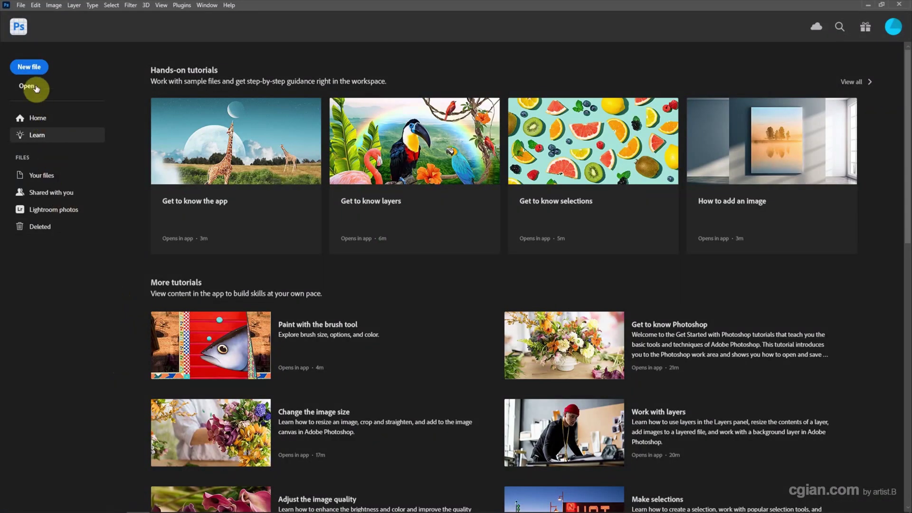
{"action": "left_click", "coordinate": [21, 5]}
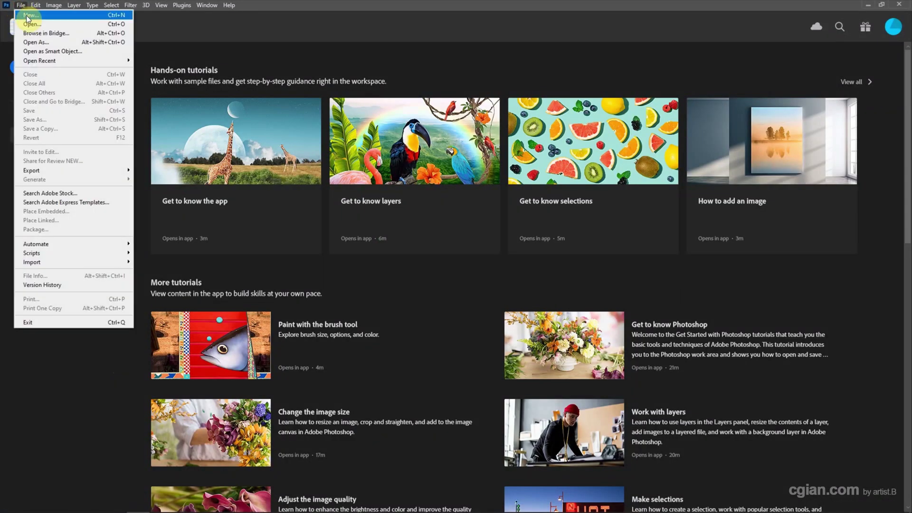
{"action": "left_click", "coordinate": [26, 15]}
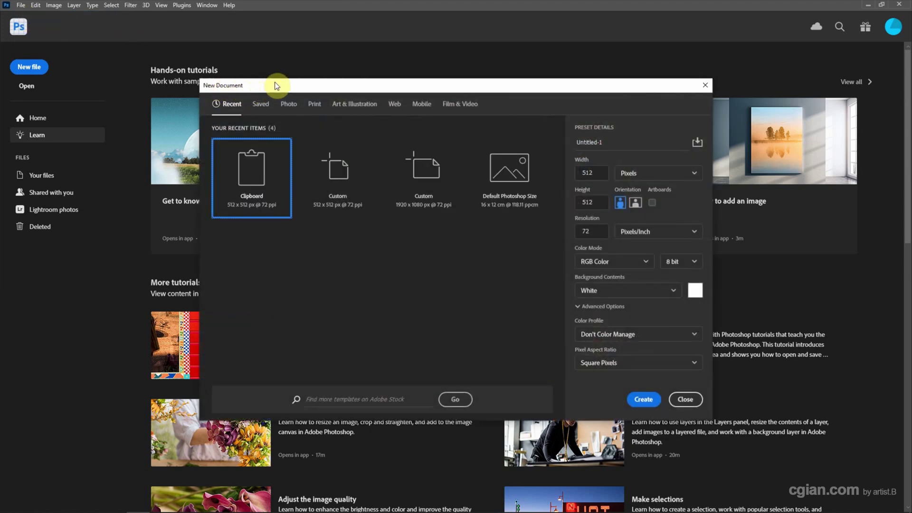
{"action": "left_click", "coordinate": [639, 398]}
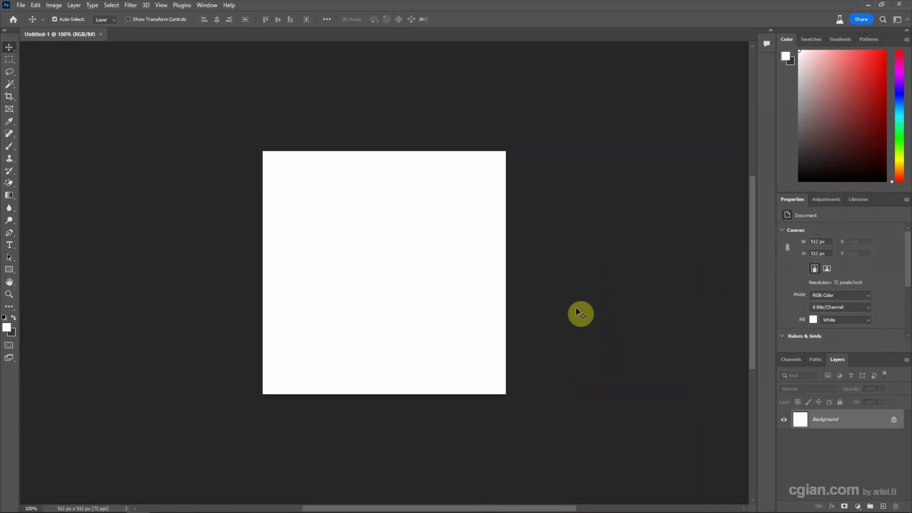
- Paste the building image into Untitled-1 and flatten it into the Background layer
{"action": "key", "text": "ctrl"}
{"action": "key", "text": "ctrl+v"}
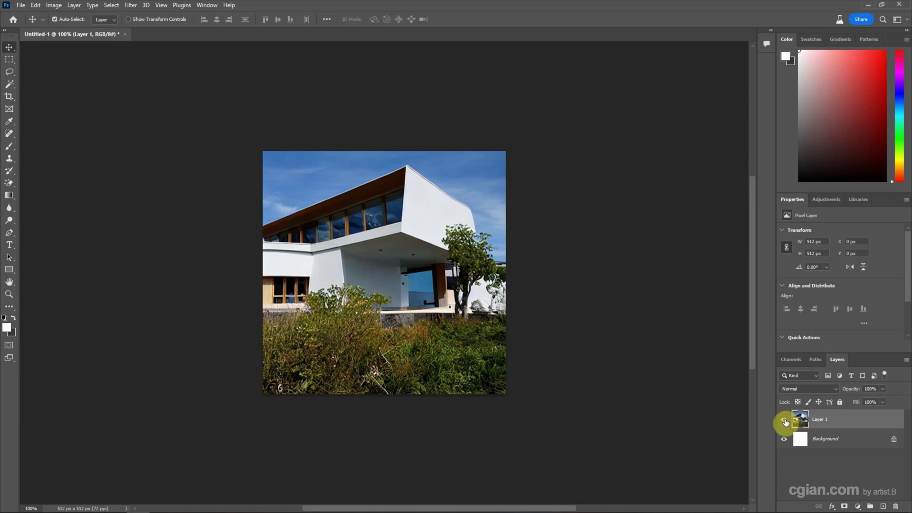
{"action": "right_click", "coordinate": [836, 438]}
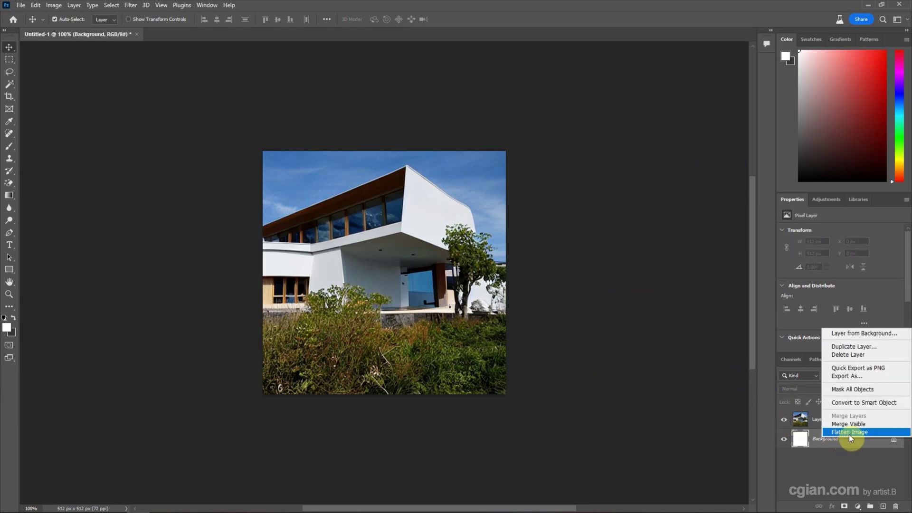
{"action": "left_click", "coordinate": [848, 432]}
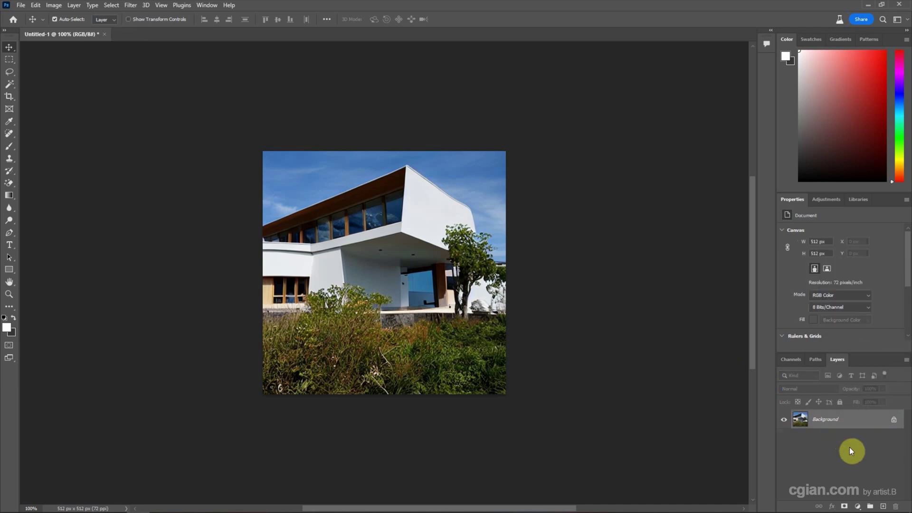
- Duplicate the Background layer into a new document named UpScale and move its tab first
{"action": "right_click", "coordinate": [855, 420]}
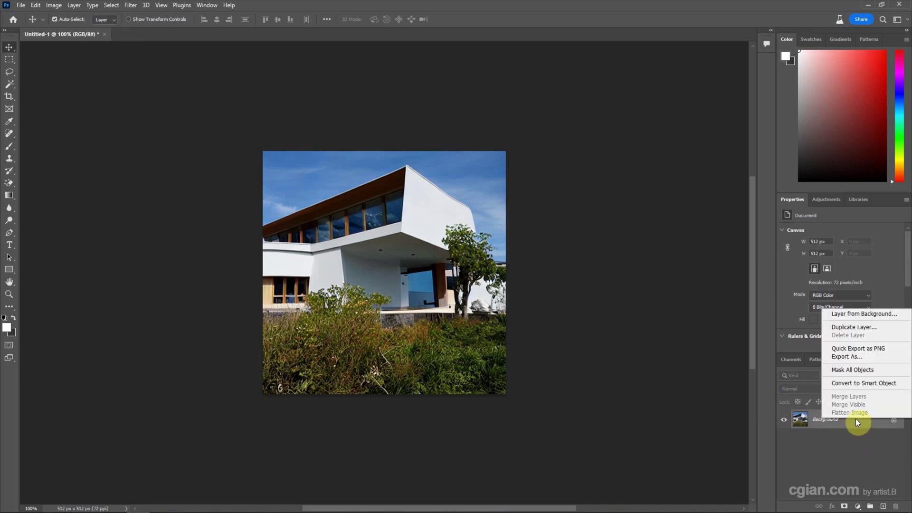
{"action": "left_click", "coordinate": [841, 329]}
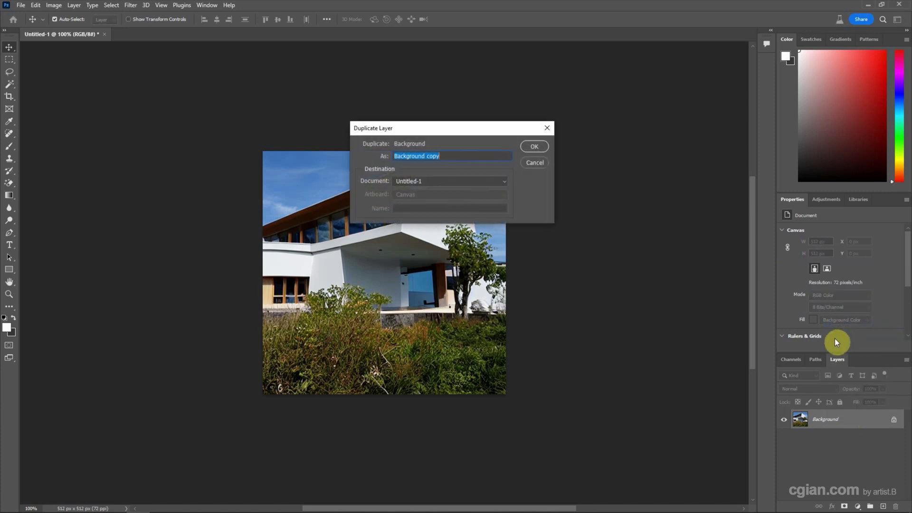
{"action": "left_click", "coordinate": [432, 182]}
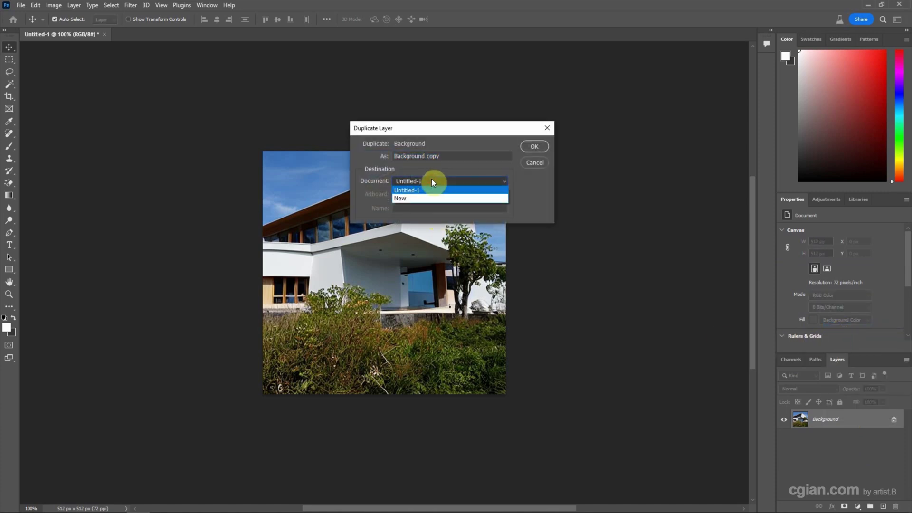
{"action": "left_click", "coordinate": [424, 199]}
{"action": "left_click", "coordinate": [419, 210]}
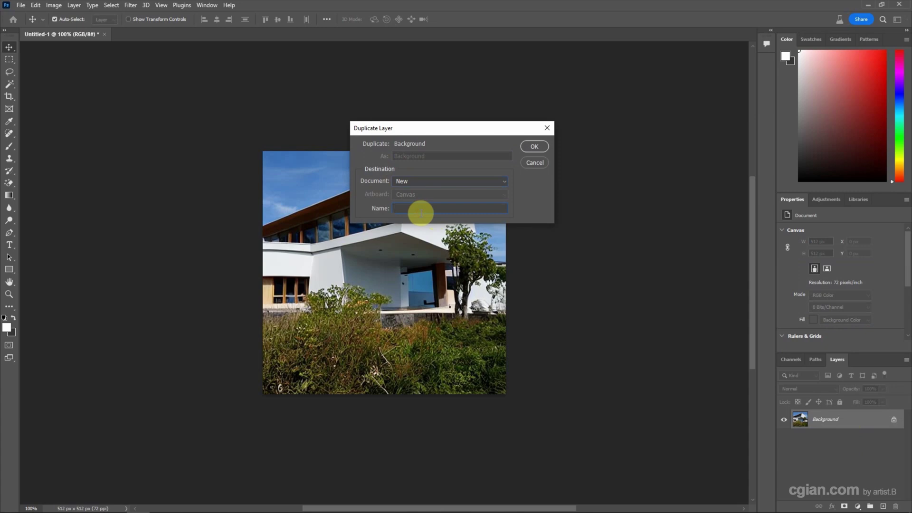
{"action": "type", "text": "UpScale"}
{"action": "key", "text": "Return"}
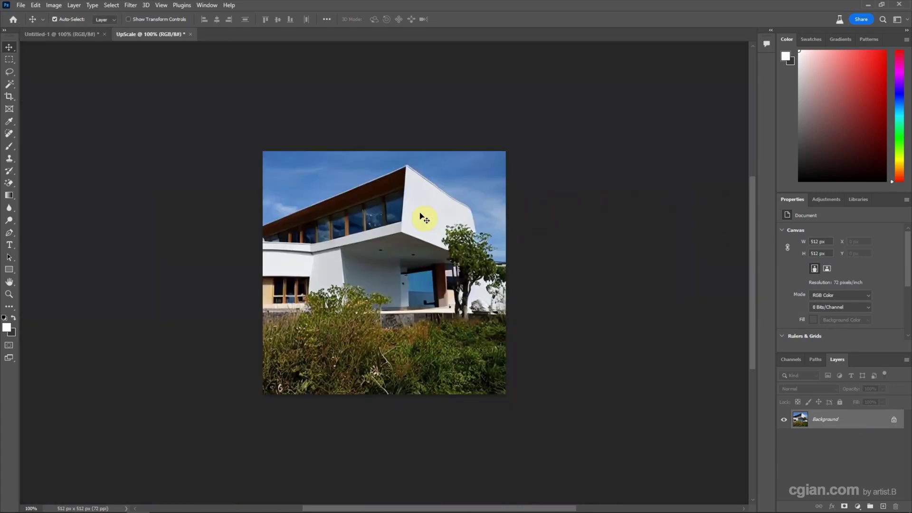
{"action": "left_click_drag", "start_coordinate": [127, 35], "coordinate": [28, 36]}
- Save the duplicate document as UpScale.psd
{"action": "left_click", "coordinate": [21, 5]}
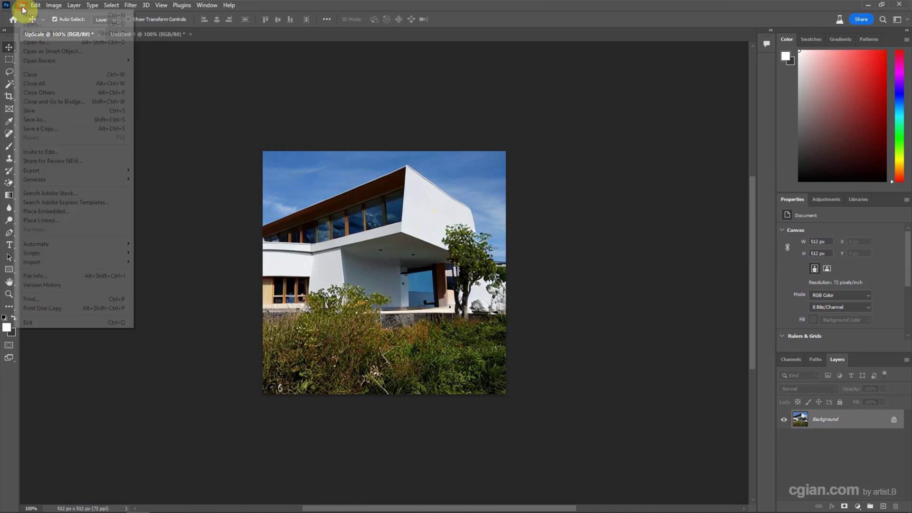
{"action": "left_click", "coordinate": [50, 120]}
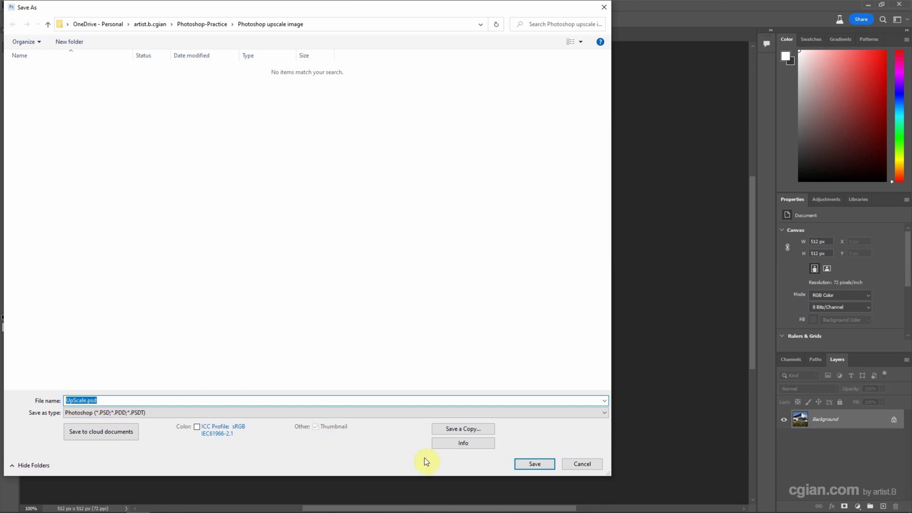
{"action": "left_click", "coordinate": [520, 464]}
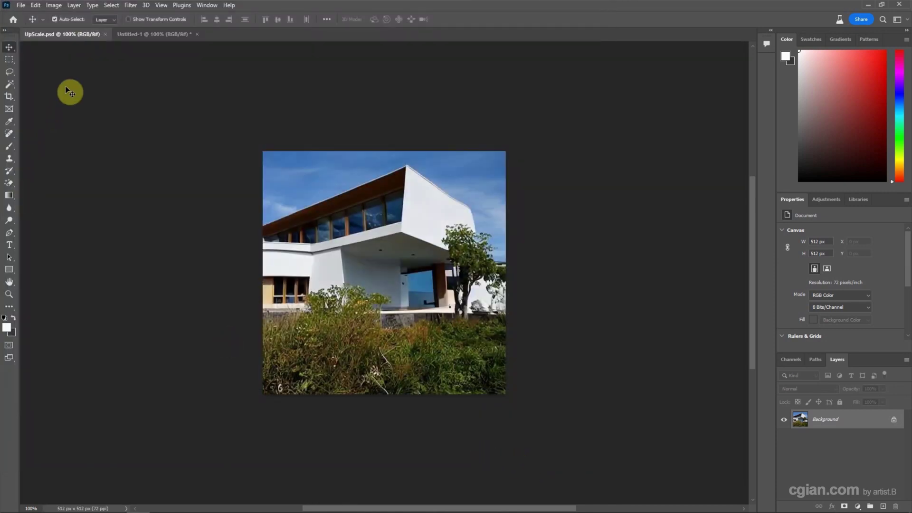
- Save Untitled-1 as original.psd in the same folder
{"action": "left_click", "coordinate": [138, 33]}
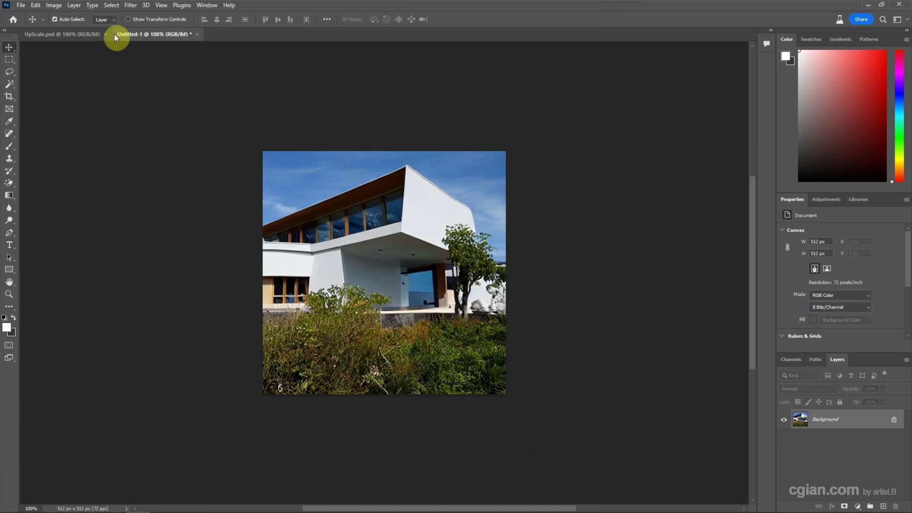
{"action": "left_click", "coordinate": [21, 5]}
{"action": "left_click", "coordinate": [56, 119]}
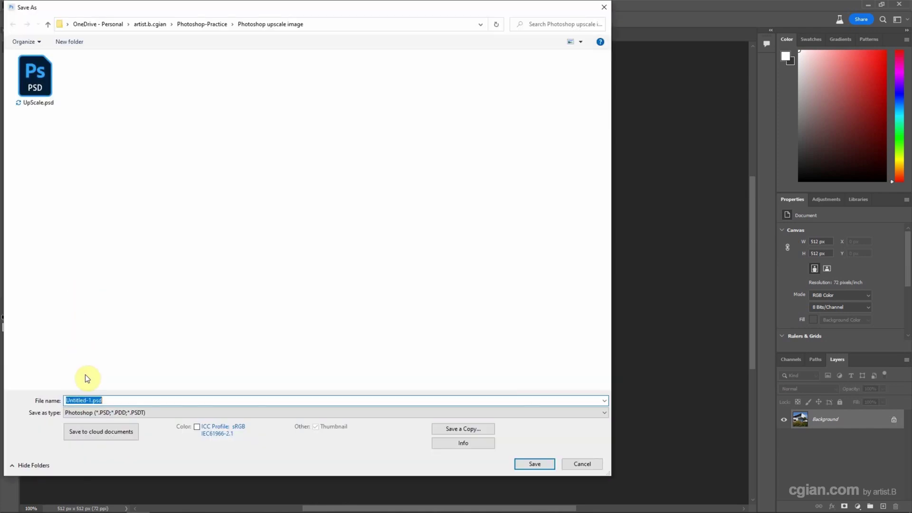
{"action": "key", "text": "End"}
{"action": "key", "text": "Left"}
{"action": "key", "text": "Left"}
{"action": "key", "text": "BackSpace"}
{"action": "key", "text": "BackSpace"}
{"action": "key", "text": "BackSpace"}
{"action": "key", "text": "BackSpace"}
{"action": "key", "text": "BackSpace"}
{"action": "type", "text": "original"}
{"action": "key", "text": "Return"}
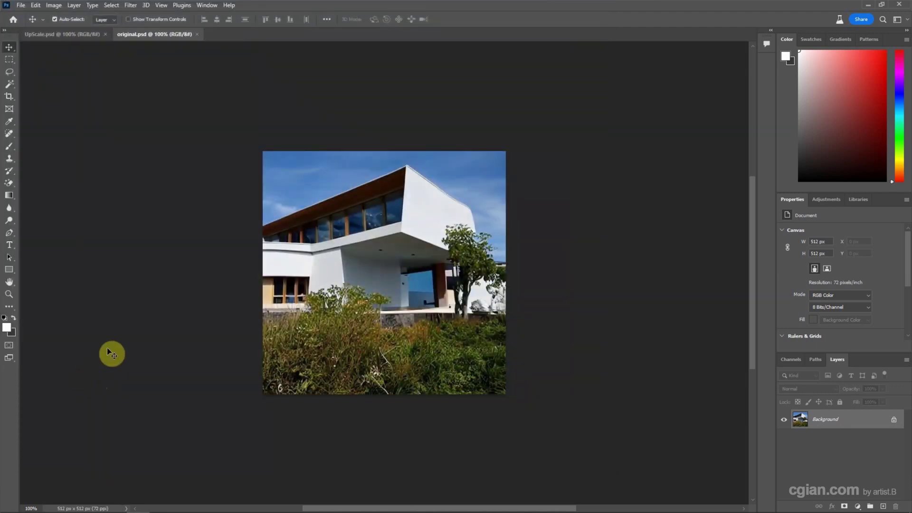
- Tile original.psd and UpScale.psd with the 2-up Vertical arrangement, UpScale.psd active
{"action": "left_click", "coordinate": [206, 6]}
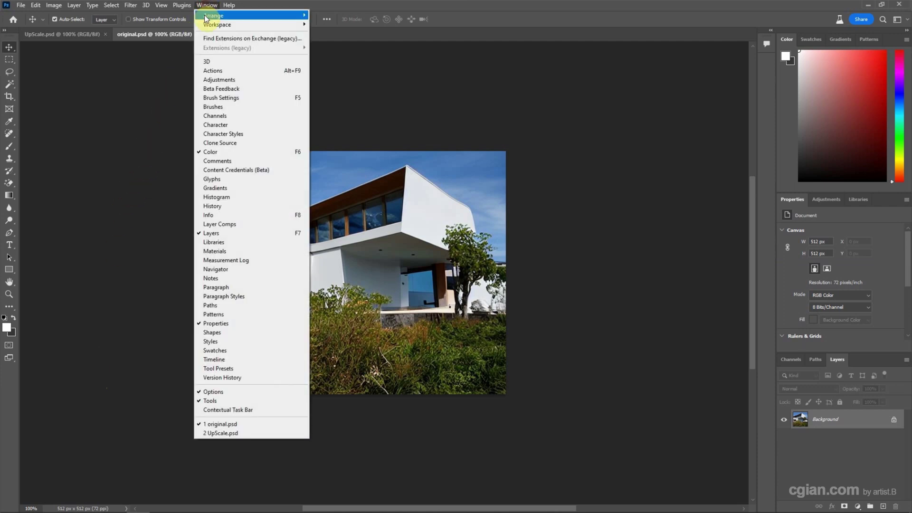
{"action": "mouse_move", "coordinate": [207, 17]}
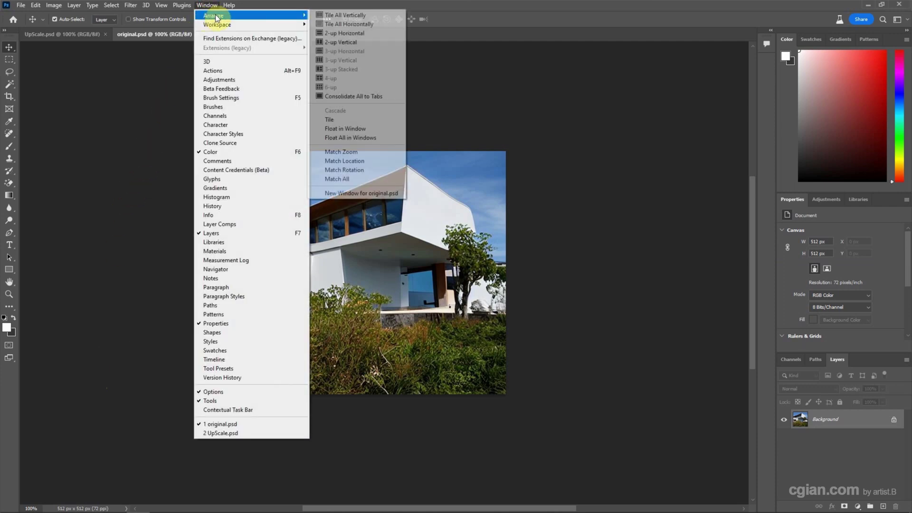
{"action": "left_click", "coordinate": [365, 42]}
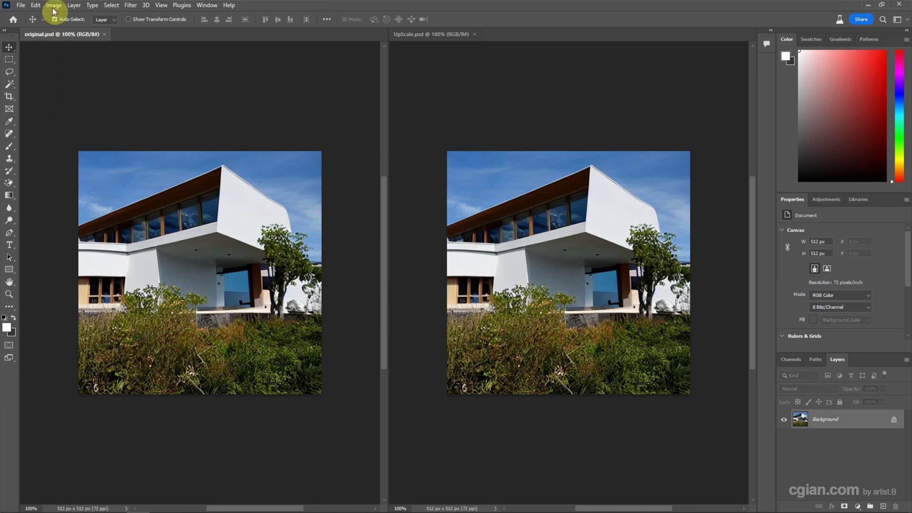
{"action": "left_click", "coordinate": [437, 33]}
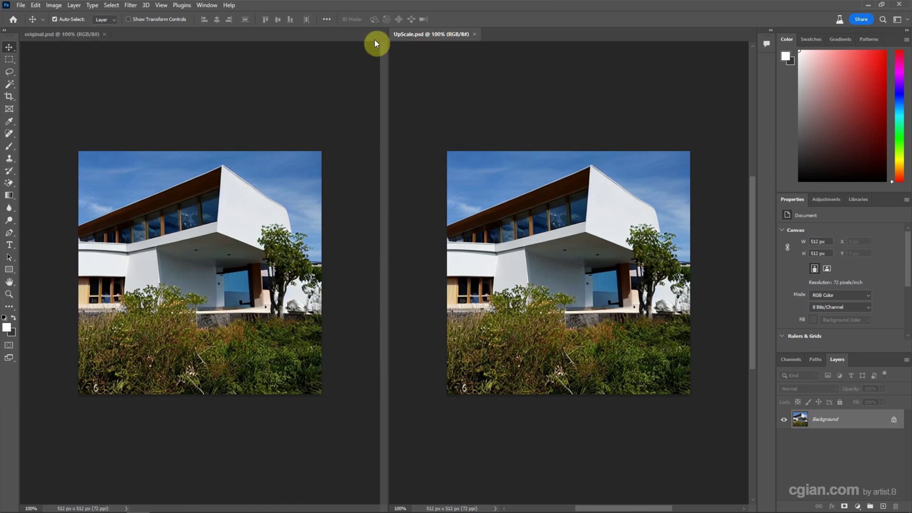
- Resize UpScale.psd to 200 percent width using Preserve Details 2.0 with Reduce Noise 20
{"action": "left_click", "coordinate": [54, 5]}
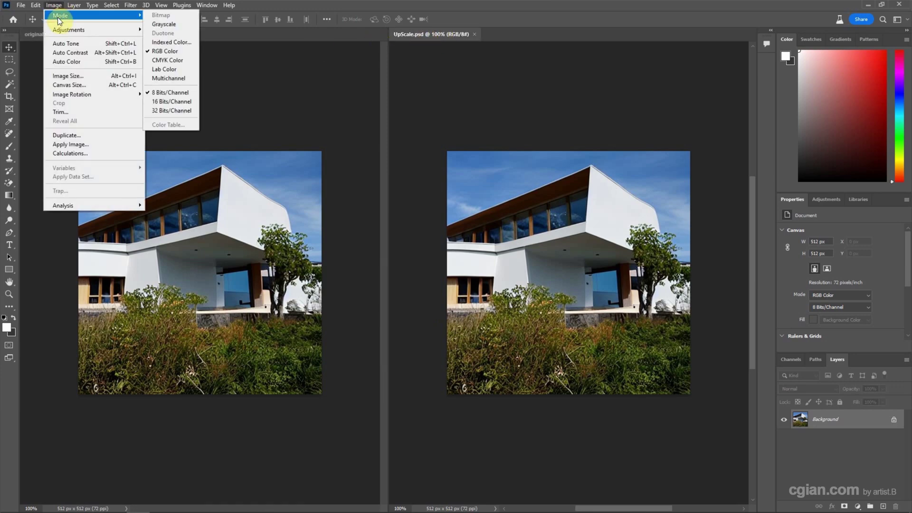
{"action": "left_click", "coordinate": [73, 76]}
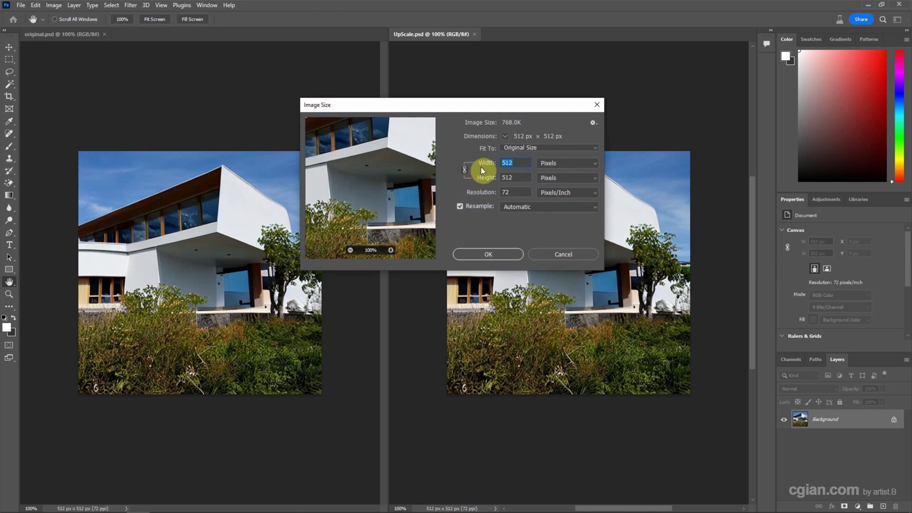
{"action": "left_click", "coordinate": [565, 163]}
{"action": "left_click", "coordinate": [568, 172]}
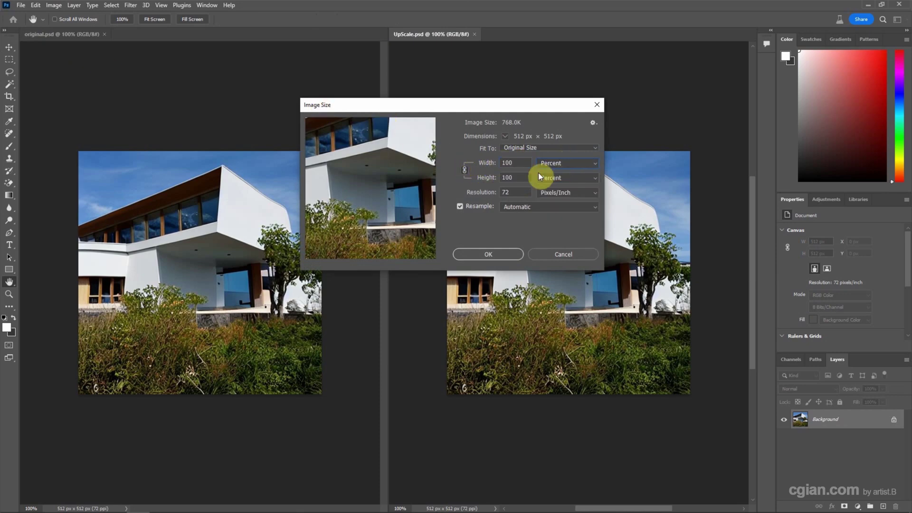
{"action": "left_click", "coordinate": [482, 163]}
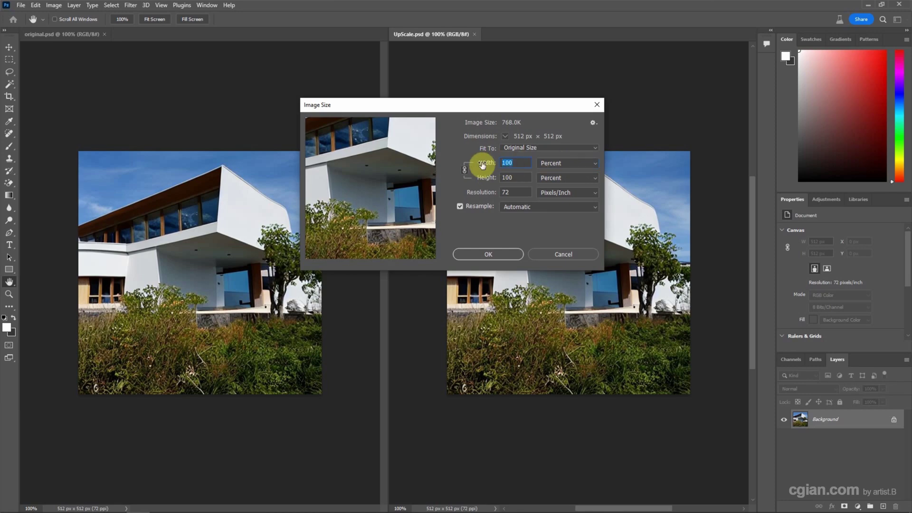
{"action": "type", "text": "200"}
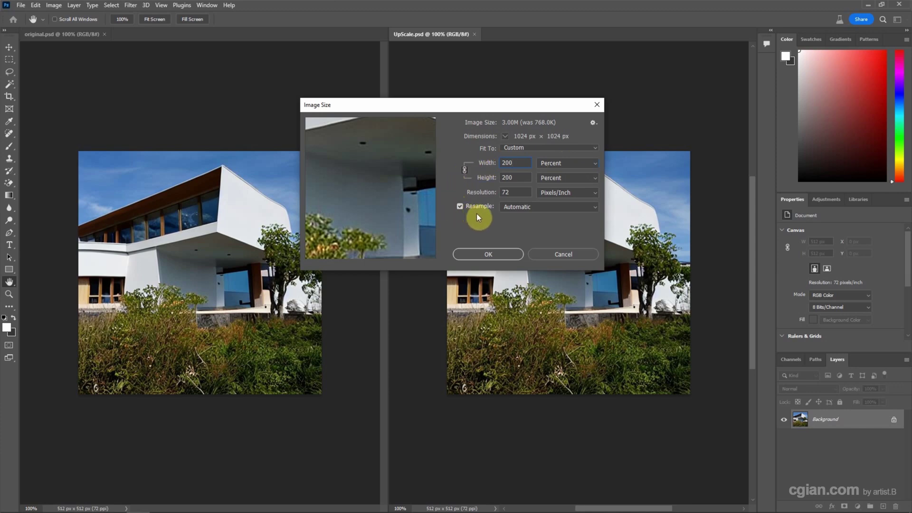
{"action": "left_click", "coordinate": [532, 207]}
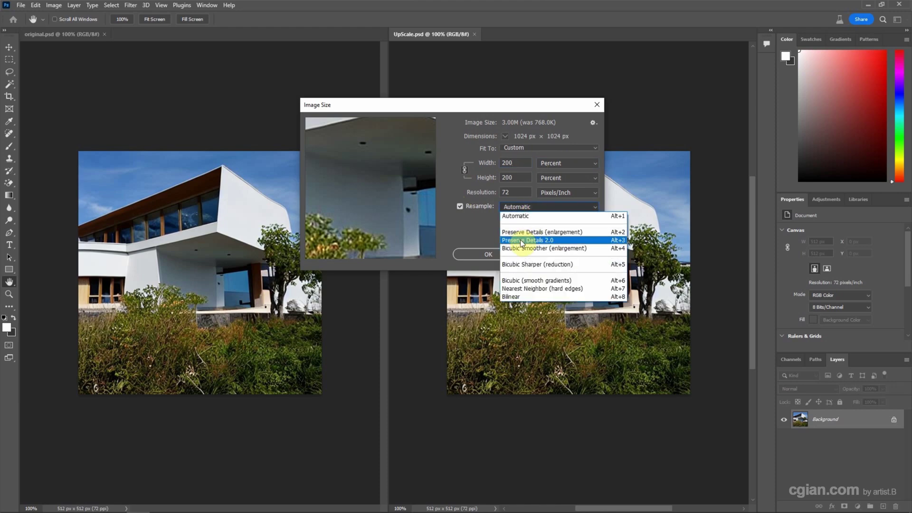
{"action": "left_click", "coordinate": [568, 242]}
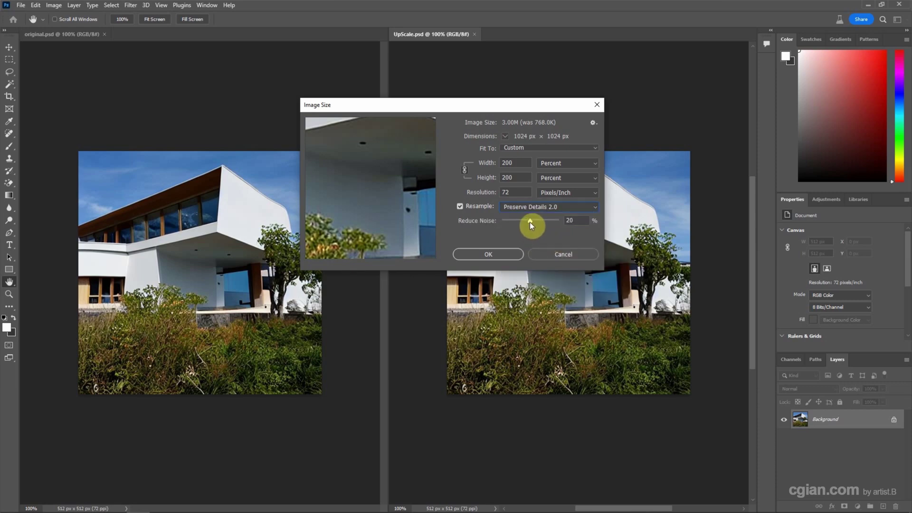
{"action": "mouse_move", "coordinate": [529, 221]}
{"action": "left_mouse_down"}
{"action": "mouse_move", "coordinate": [499, 222]}
{"action": "mouse_move", "coordinate": [531, 222]}
{"action": "left_mouse_up"}
{"action": "left_click_drag", "start_coordinate": [530, 221], "coordinate": [538, 219]}
{"action": "left_click", "coordinate": [485, 254]}
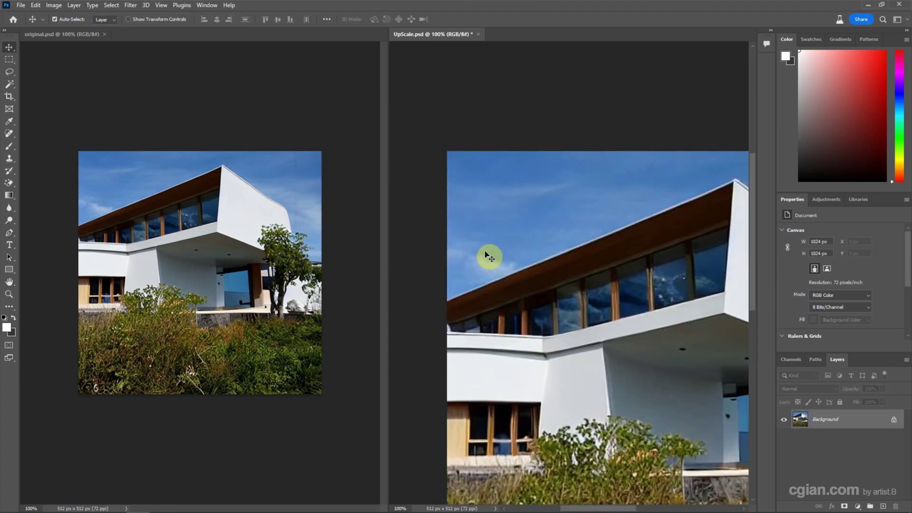
- View UpScale.psd at 100% and zoom original.psd to 200% to match
{"action": "key", "text": "ctrl+0"}
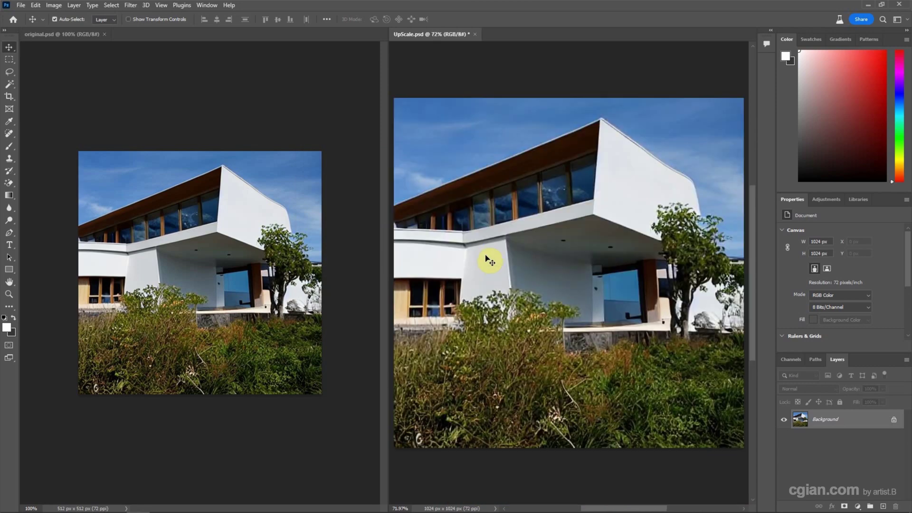
{"action": "key", "text": "ctrl+1"}
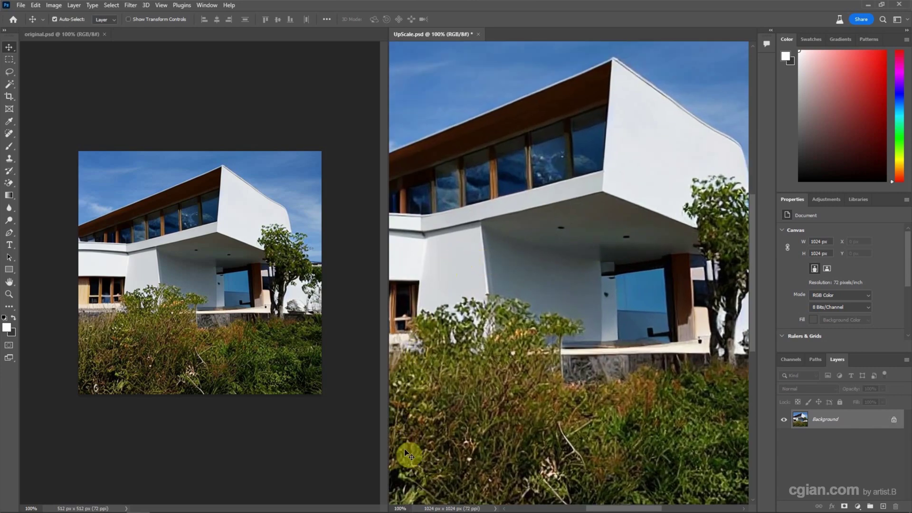
{"action": "left_click", "coordinate": [402, 507]}
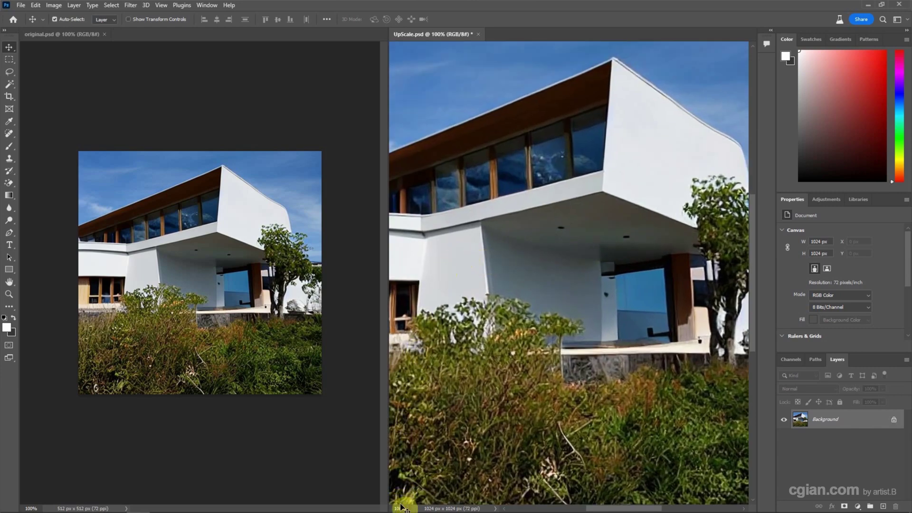
{"action": "left_click", "coordinate": [67, 33]}
{"action": "key", "text": "ctrl"}
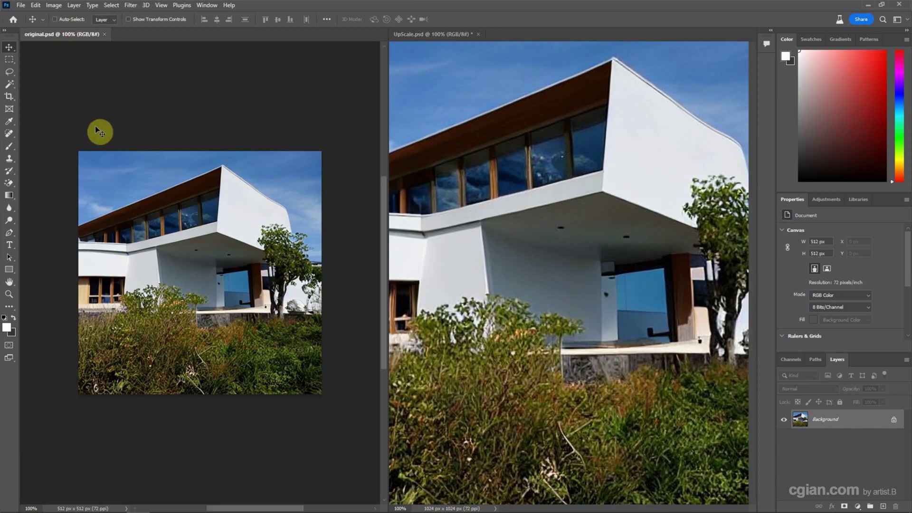
{"action": "key", "text": "ctrl+plus"}
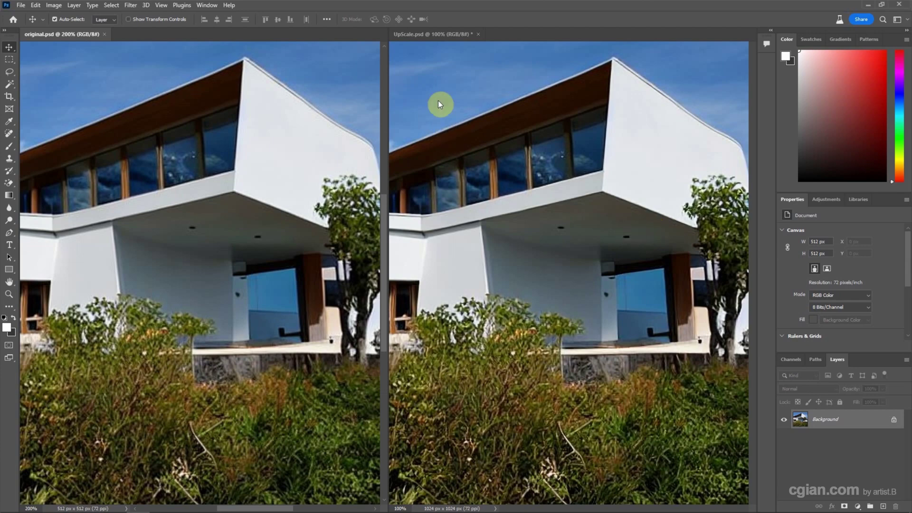
- Apply the Camera Raw Filter from the Filter menu to UpScale.psd
{"action": "left_click", "coordinate": [431, 32]}
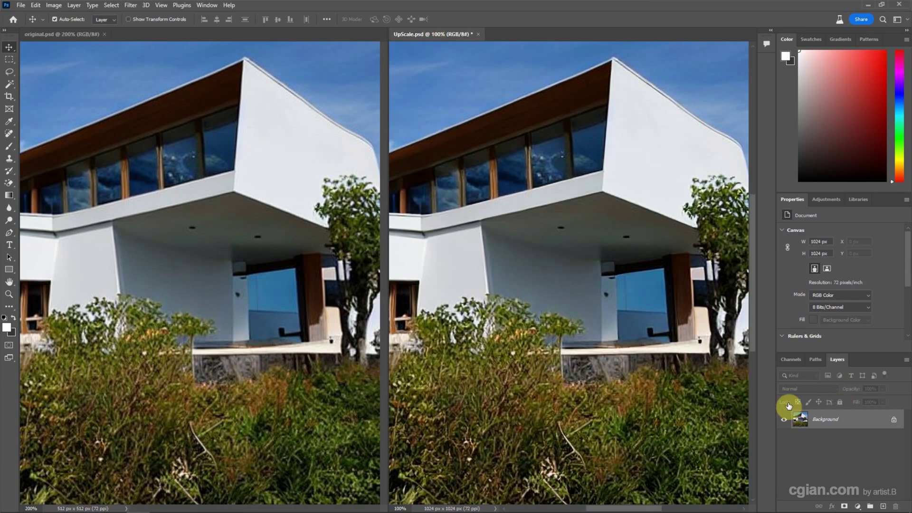
{"action": "left_click", "coordinate": [128, 8]}
{"action": "mouse_move", "coordinate": [186, 180]}
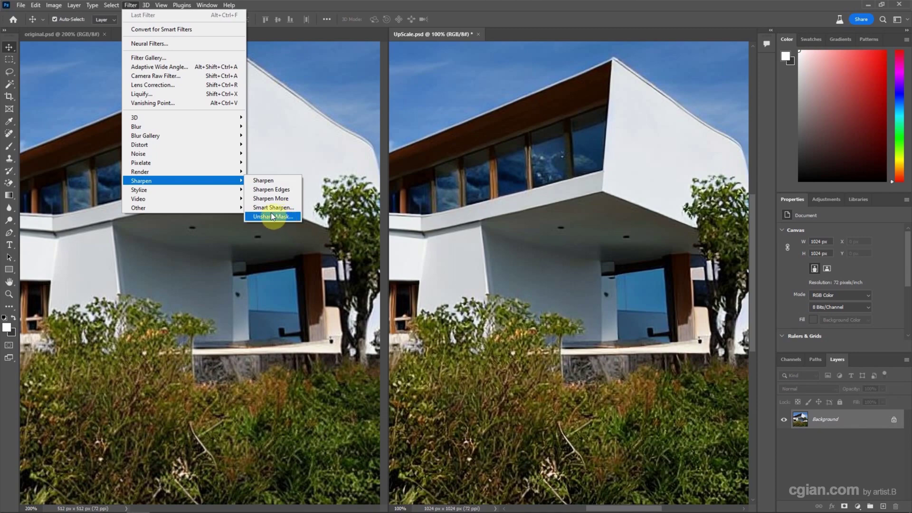
{"action": "left_click", "coordinate": [170, 75]}
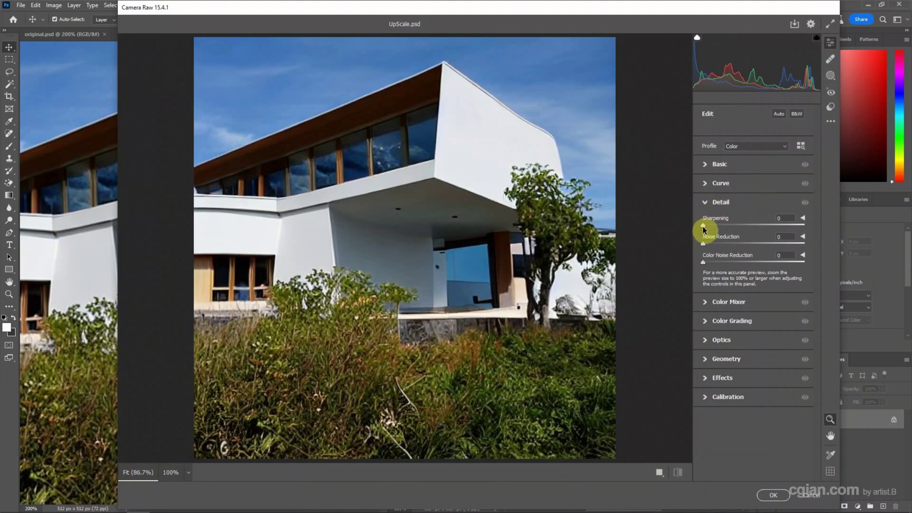
- Apply Camera Raw detail settings to UpScale.psd: Sharpening 71, Noise Reduction 21, Color Noise Reduction 11
{"action": "left_click_drag", "start_coordinate": [703, 230], "coordinate": [715, 265]}
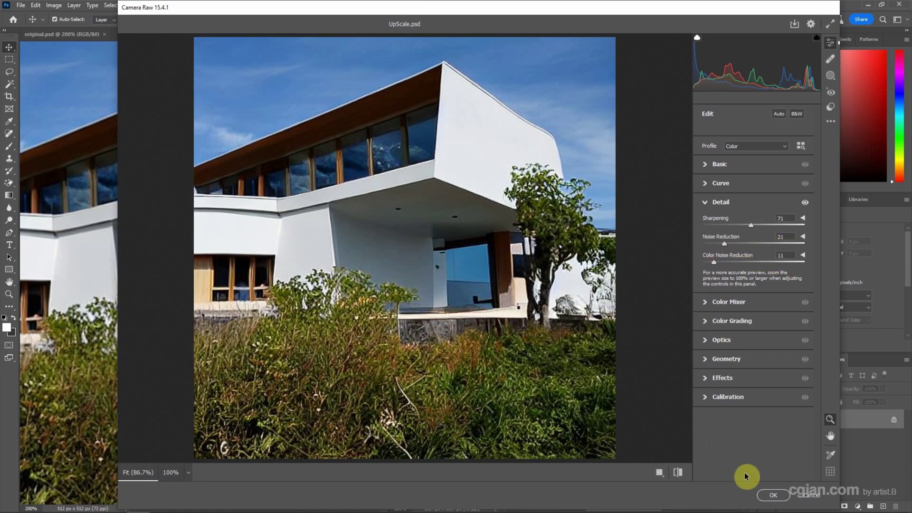
{"action": "left_click", "coordinate": [771, 496]}
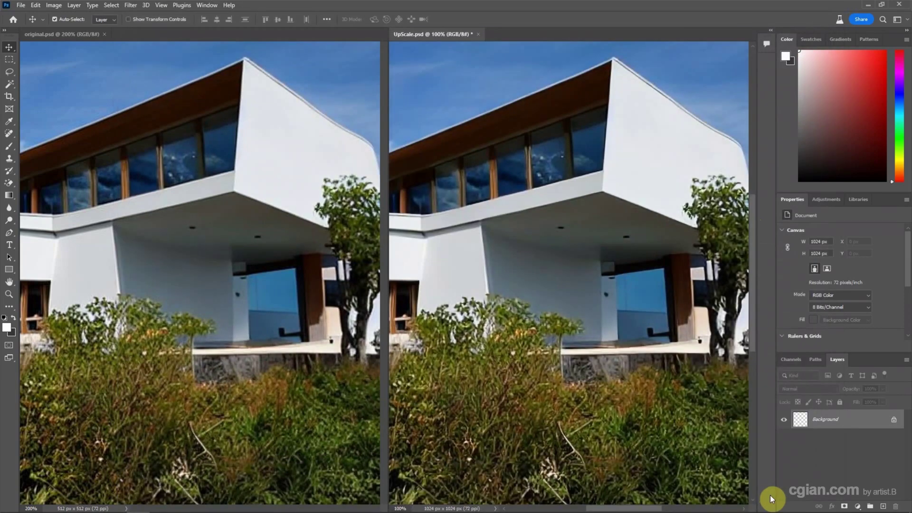